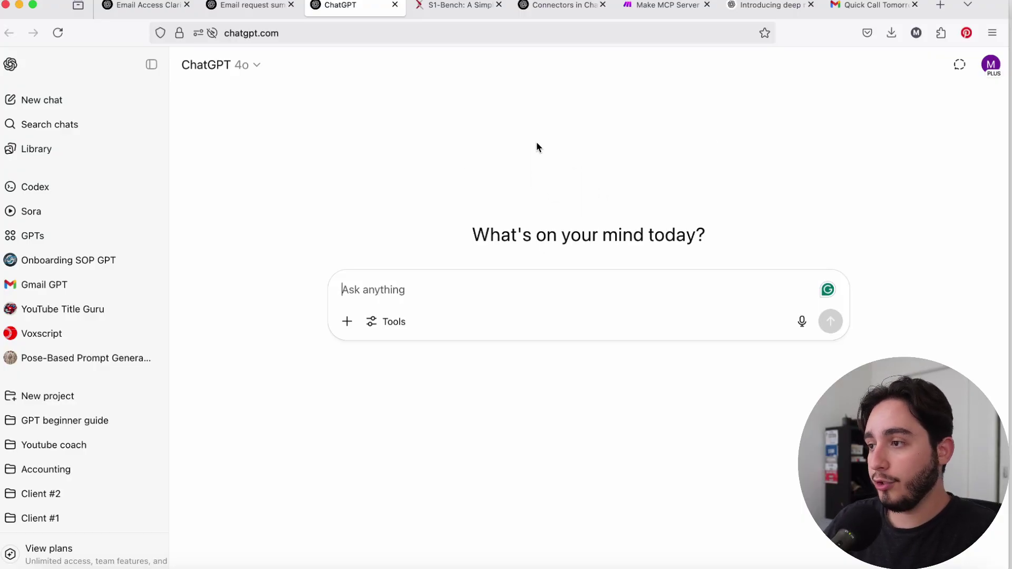
Open Settings > Connectors and look at the Google Drive connector's details
{"action": "left_click", "coordinate": [992, 63]}
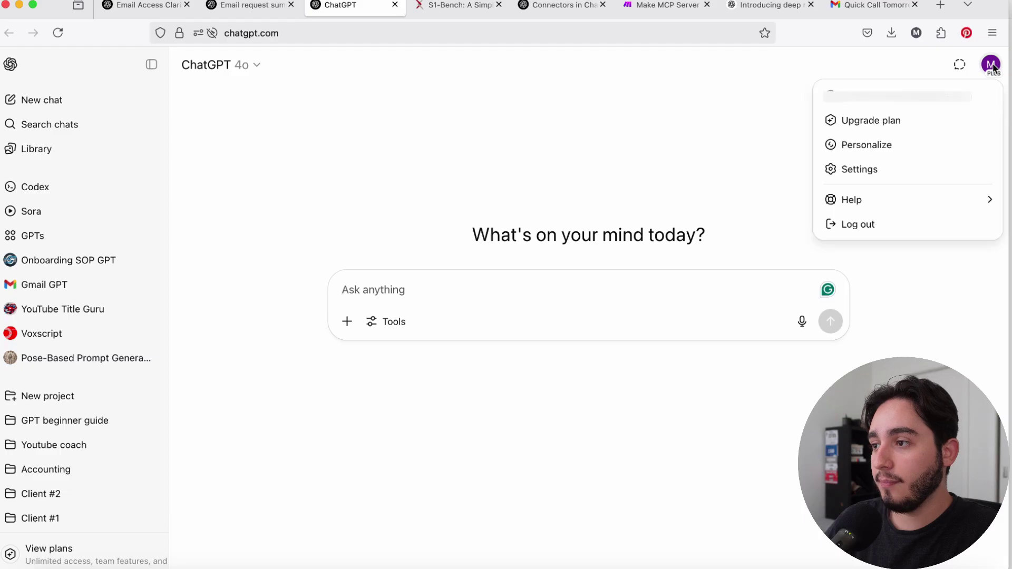
{"action": "left_click", "coordinate": [862, 173]}
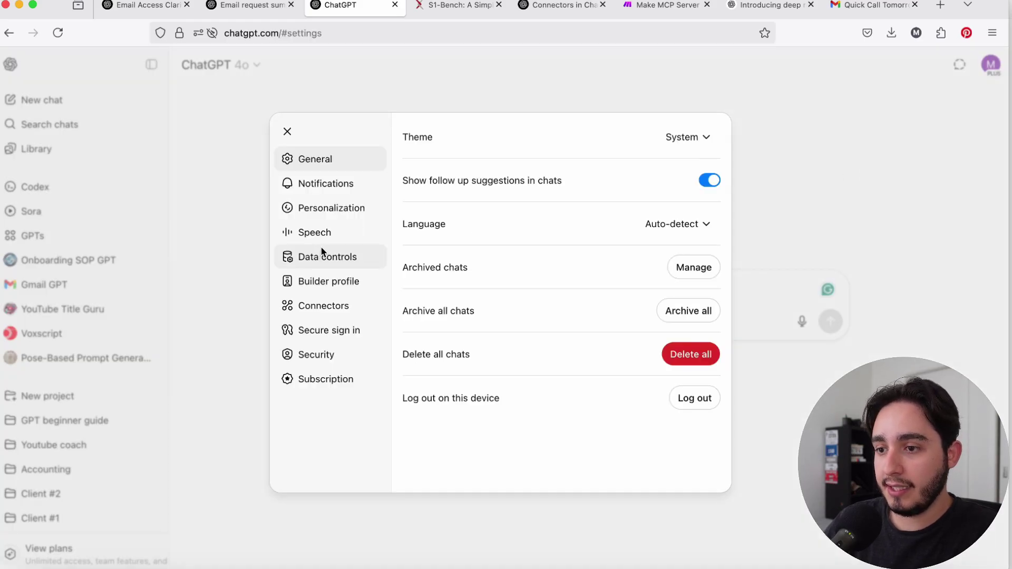
{"action": "left_click", "coordinate": [327, 307]}
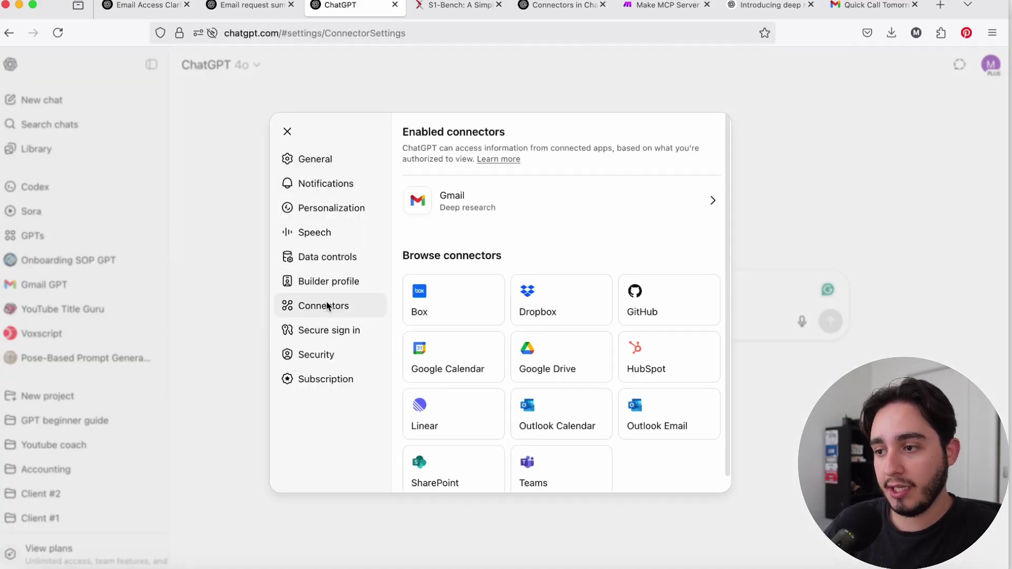
{"action": "scroll", "coordinate": [538, 283], "scroll_direction": "down", "scroll_amount": 1}
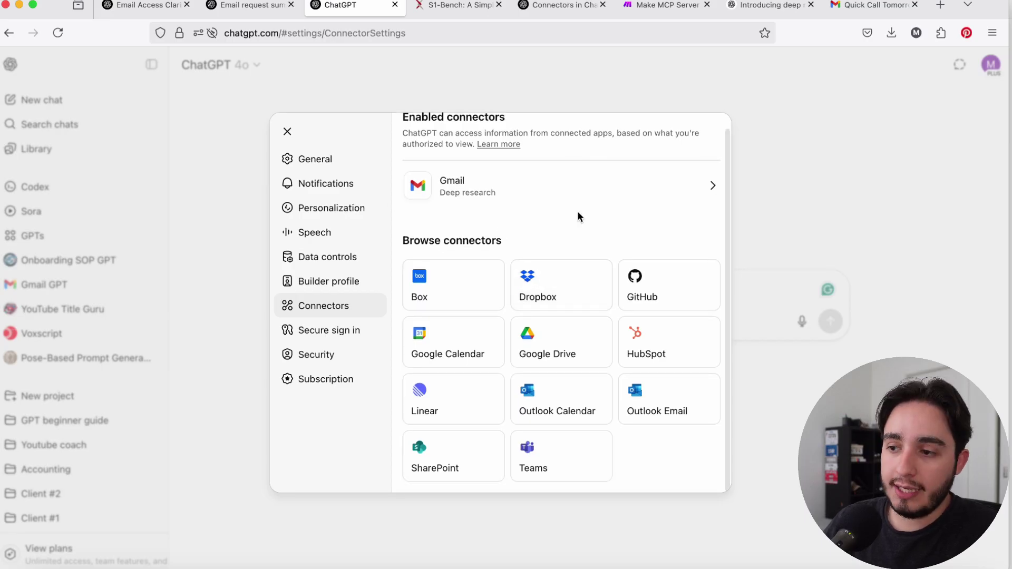
{"action": "left_click", "coordinate": [548, 344]}
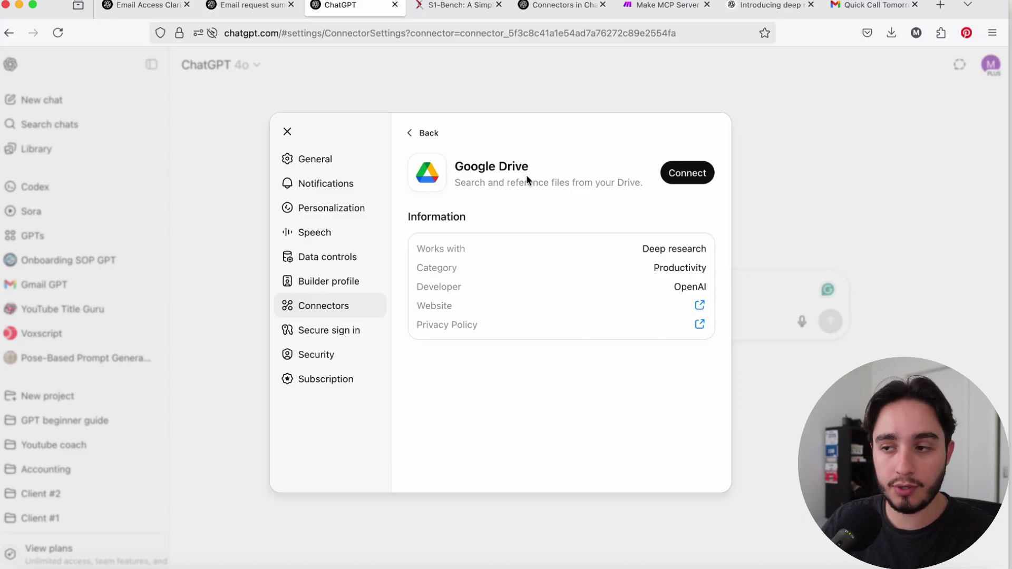
{"action": "left_click", "coordinate": [413, 135]}
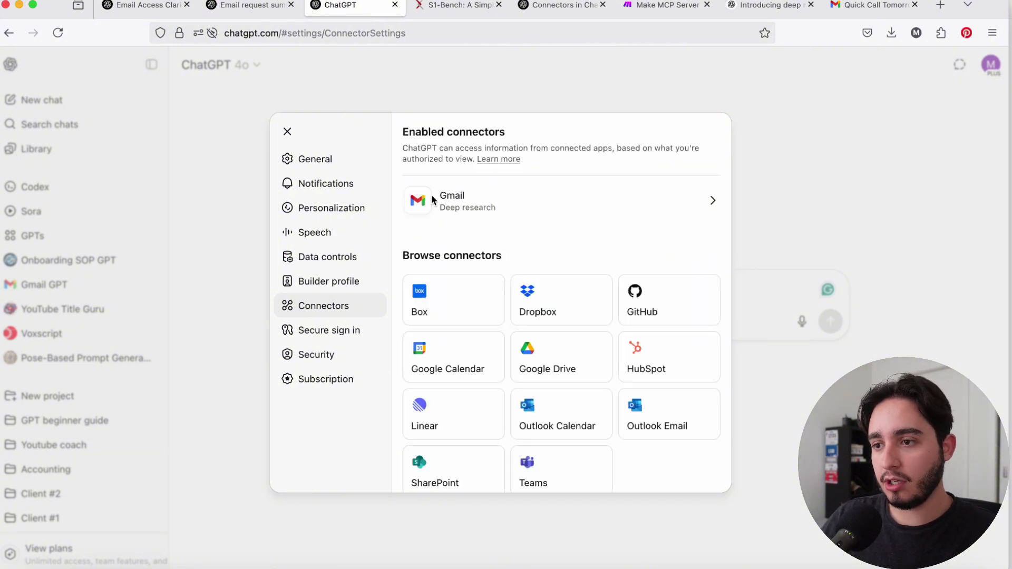
Open the Gmail connector's details and highlight its Works with Deep research row
{"action": "left_click", "coordinate": [464, 206]}
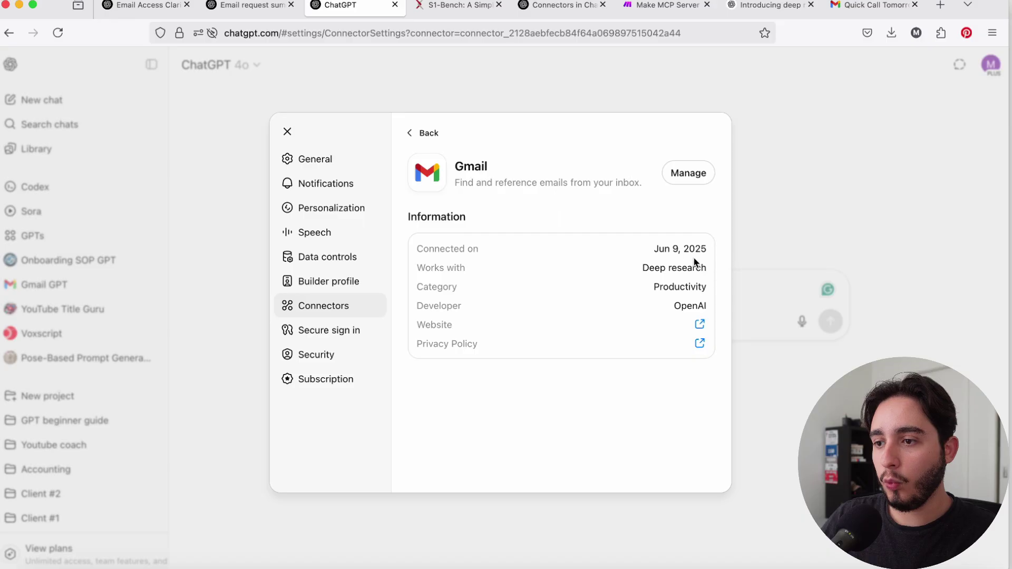
{"action": "left_click_drag", "start_coordinate": [641, 268], "coordinate": [719, 274]}
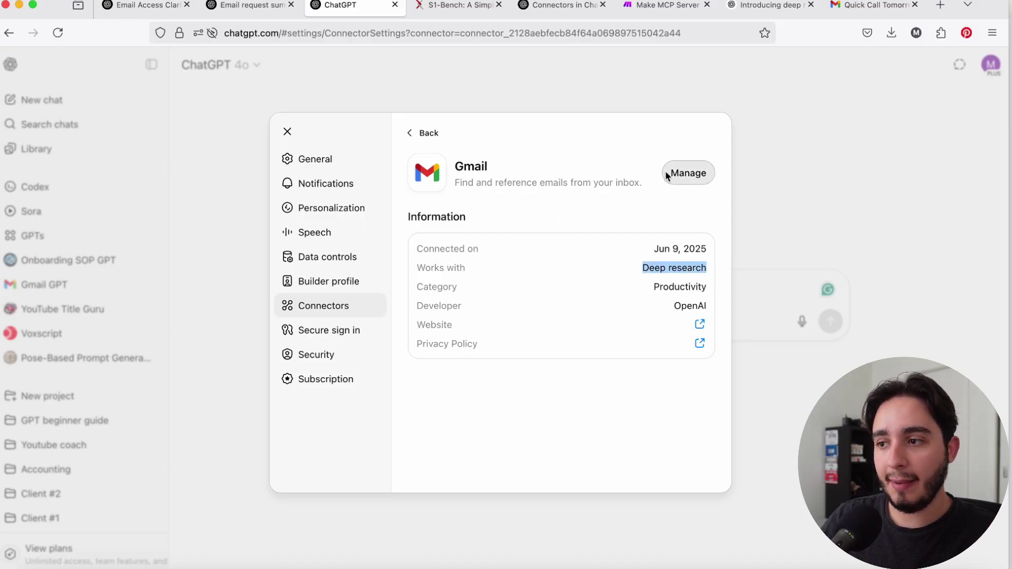
{"action": "left_click_drag", "start_coordinate": [427, 266], "coordinate": [714, 279]}
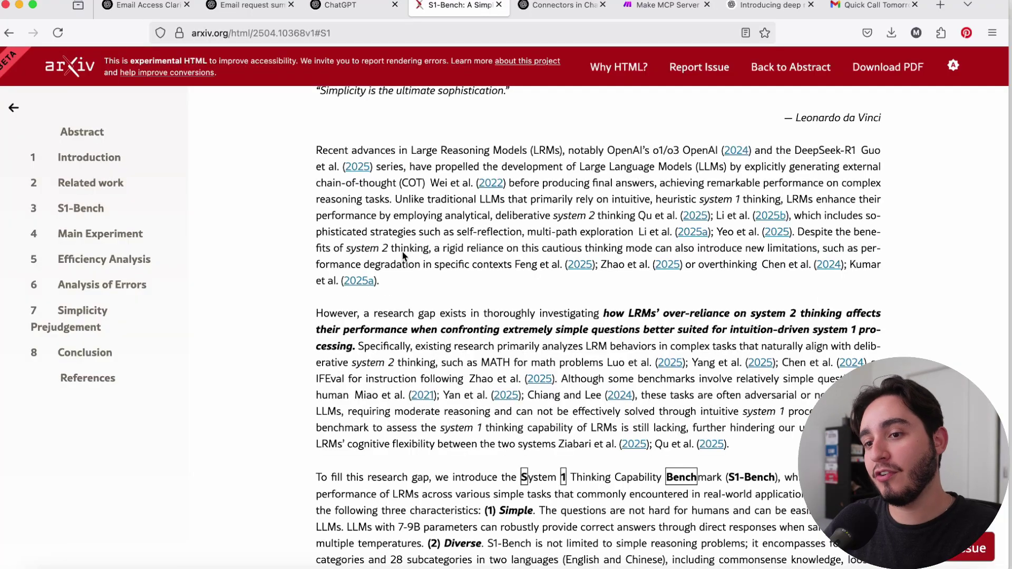
Skim the S1-Bench paper and jump to its Conclusion section
{"action": "scroll", "coordinate": [187, 164], "scroll_direction": "up", "scroll_amount": 15}
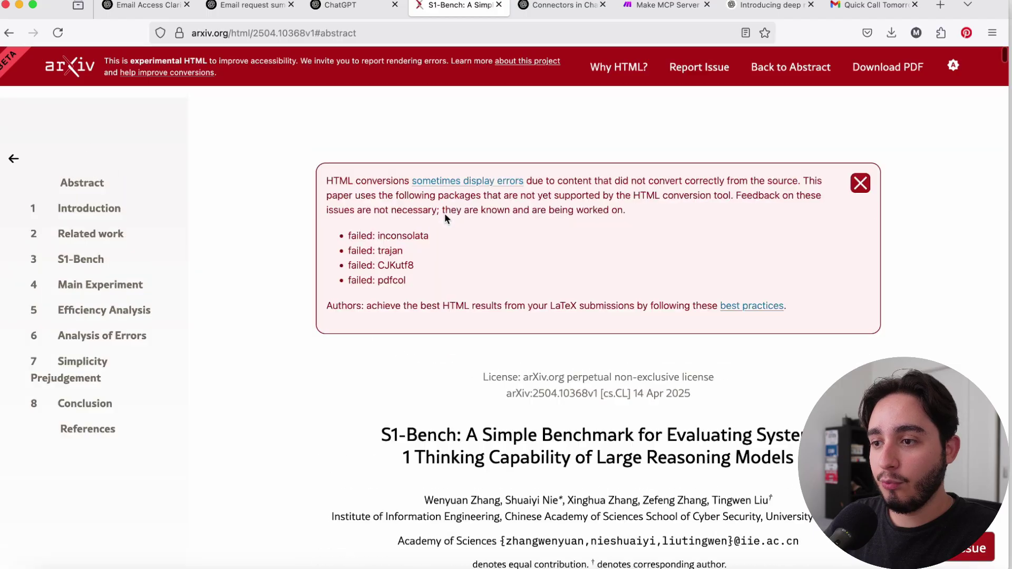
{"action": "scroll", "coordinate": [382, 323], "scroll_direction": "down", "scroll_amount": 3}
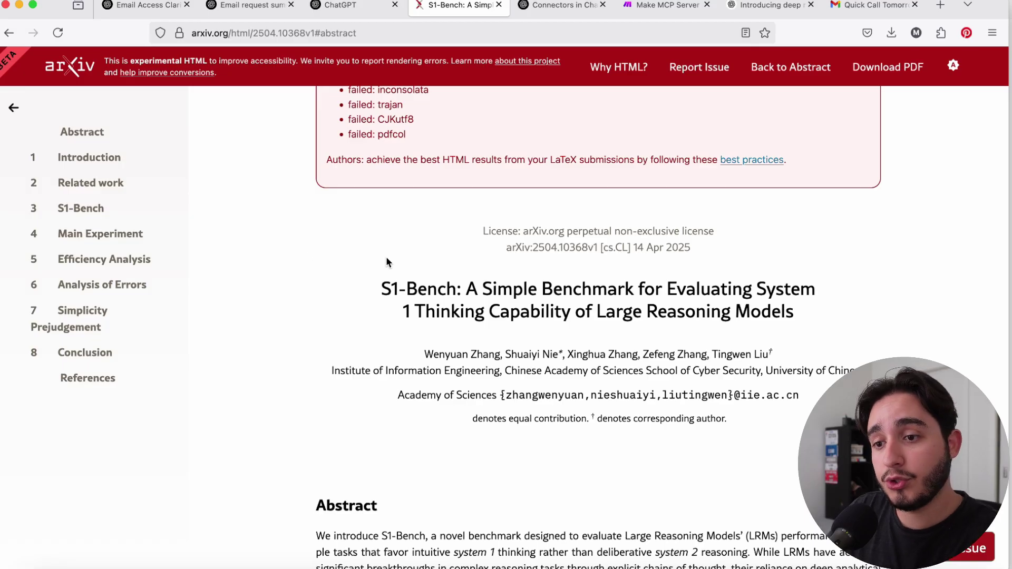
{"action": "left_click", "coordinate": [76, 352]}
{"action": "scroll", "coordinate": [368, 264], "scroll_direction": "up", "scroll_amount": 2}
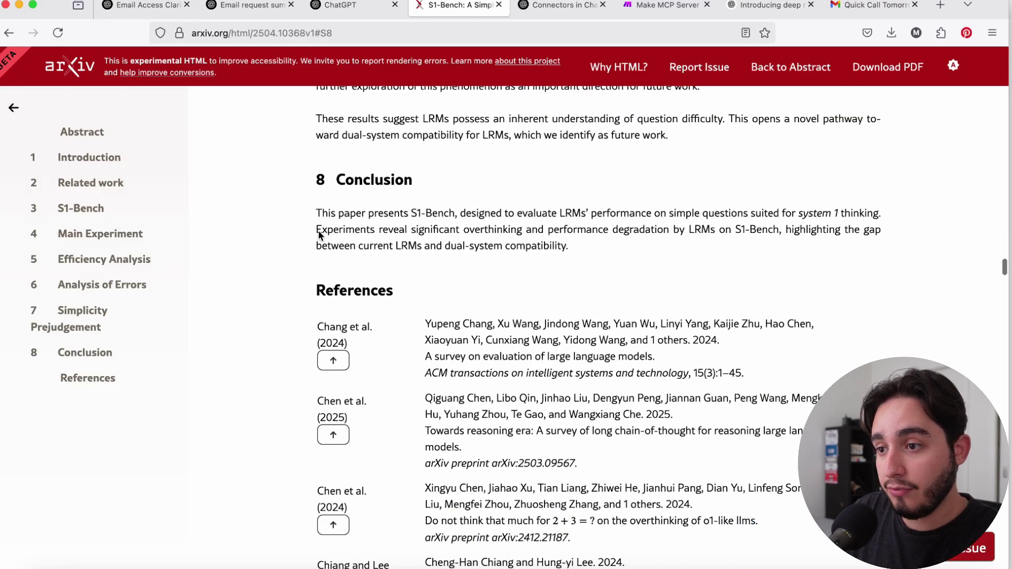
Highlight the Conclusion's finding on significant overthinking and the gap it points out
{"action": "left_click_drag", "start_coordinate": [317, 230], "coordinate": [715, 230]}
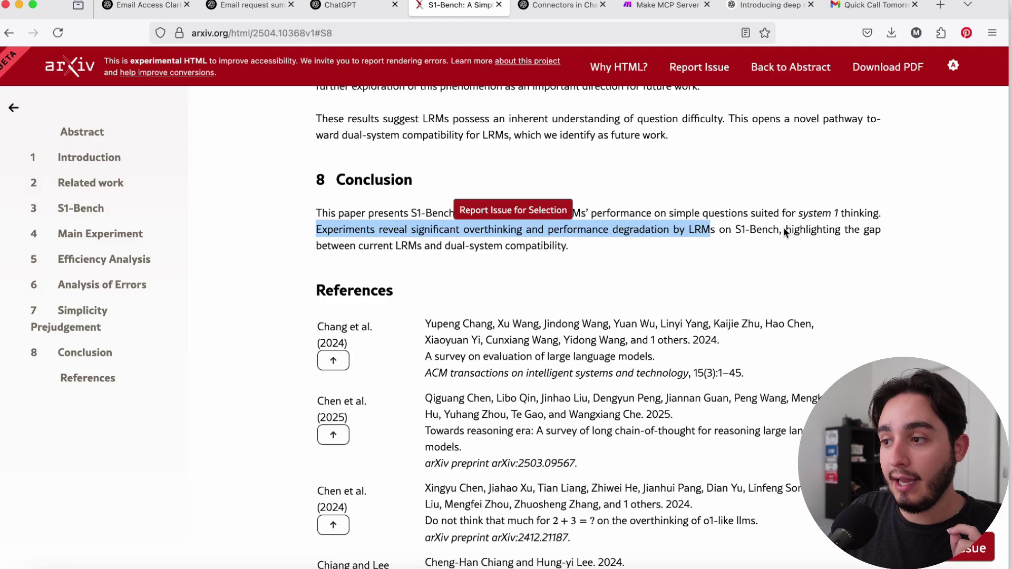
{"action": "left_click_drag", "start_coordinate": [783, 232], "coordinate": [908, 237]}
{"action": "left_click_drag", "start_coordinate": [396, 247], "coordinate": [567, 249]}
{"action": "left_click", "coordinate": [567, 249]}
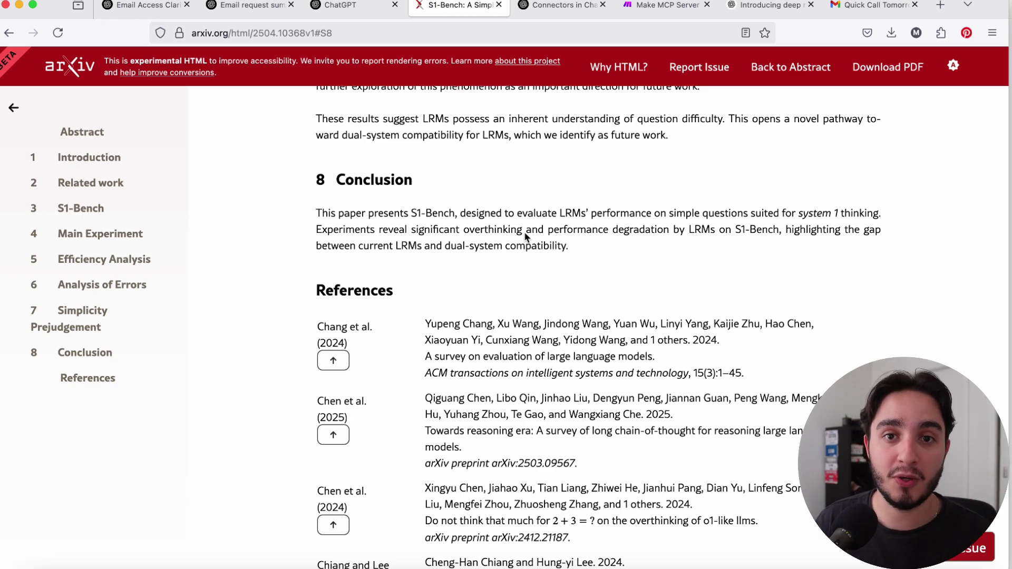
{"action": "key", "text": "super+1"}
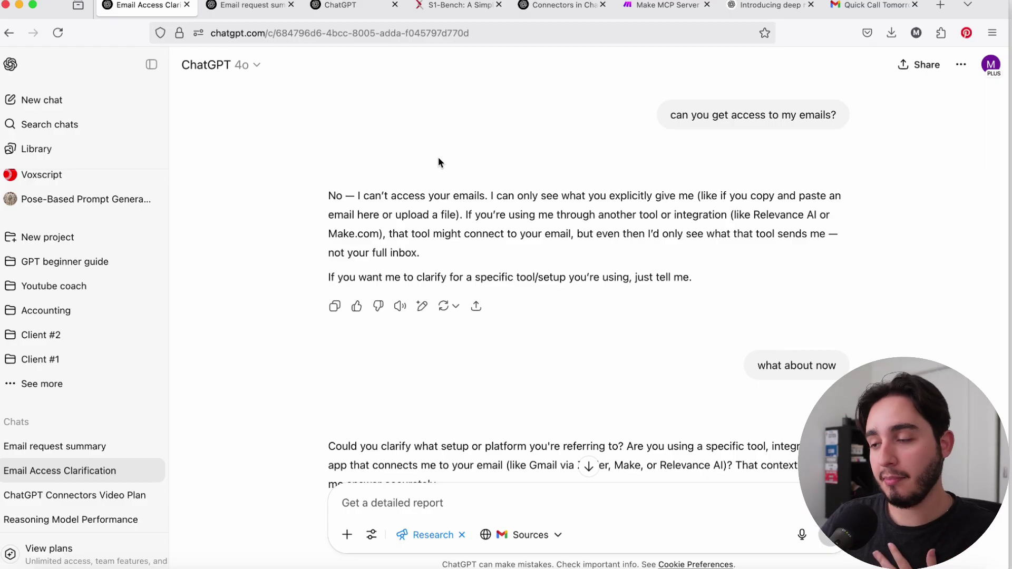
Highlight the chat's question about the last email and the sender's address in it
{"action": "scroll", "coordinate": [439, 157], "scroll_direction": "down", "scroll_amount": 5}
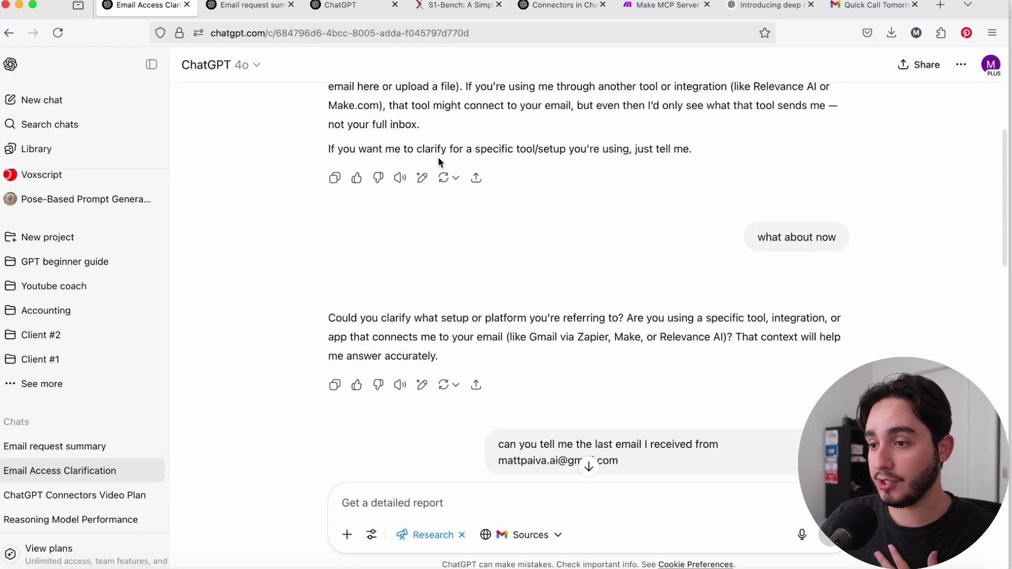
{"action": "scroll", "coordinate": [438, 157], "scroll_direction": "down", "scroll_amount": 7}
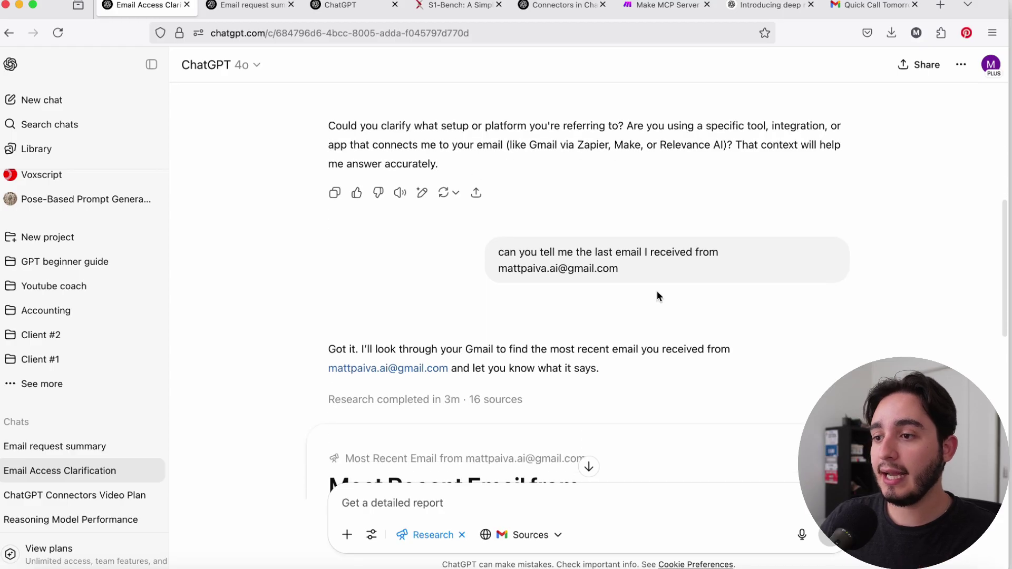
{"action": "left_click_drag", "start_coordinate": [640, 269], "coordinate": [499, 248]}
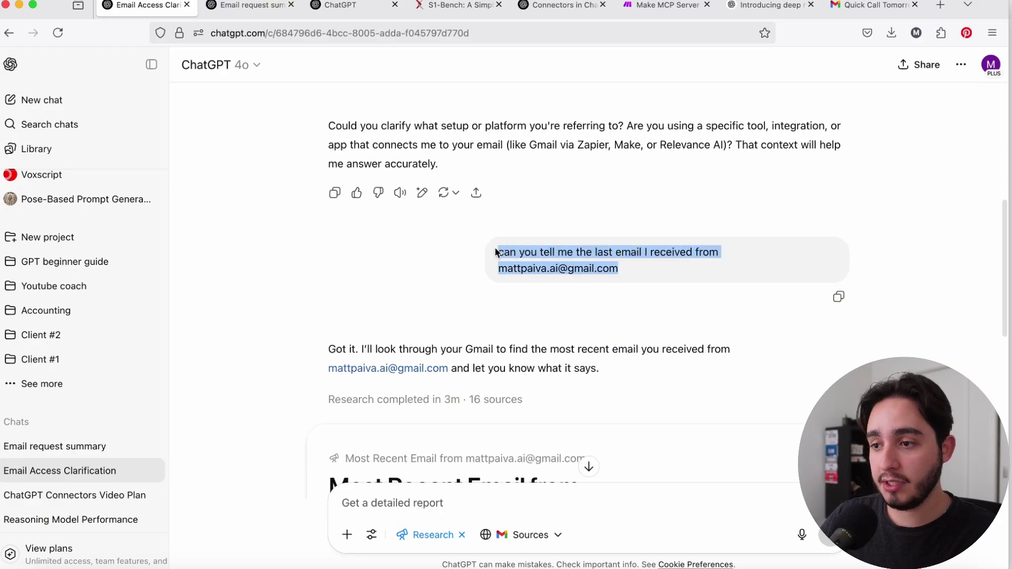
{"action": "left_click_drag", "start_coordinate": [639, 280], "coordinate": [485, 266]}
{"action": "left_click", "coordinate": [425, 260]}
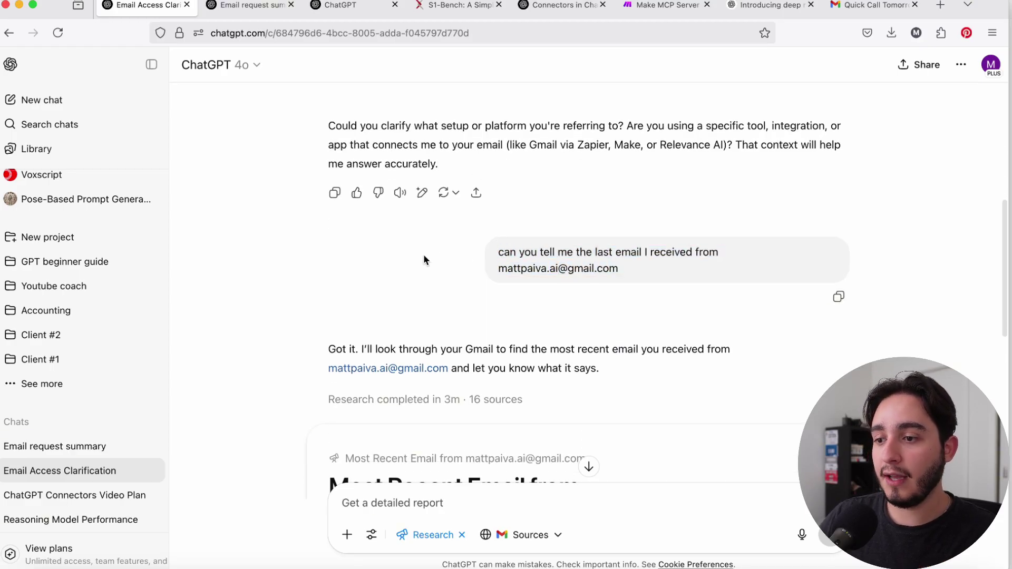
Mark the report heading's sender address and the reported subject 'Dinner with Coastal Motors'
{"action": "scroll", "coordinate": [442, 285], "scroll_direction": "down", "scroll_amount": 3}
{"action": "scroll", "coordinate": [454, 303], "scroll_direction": "down", "scroll_amount": 4}
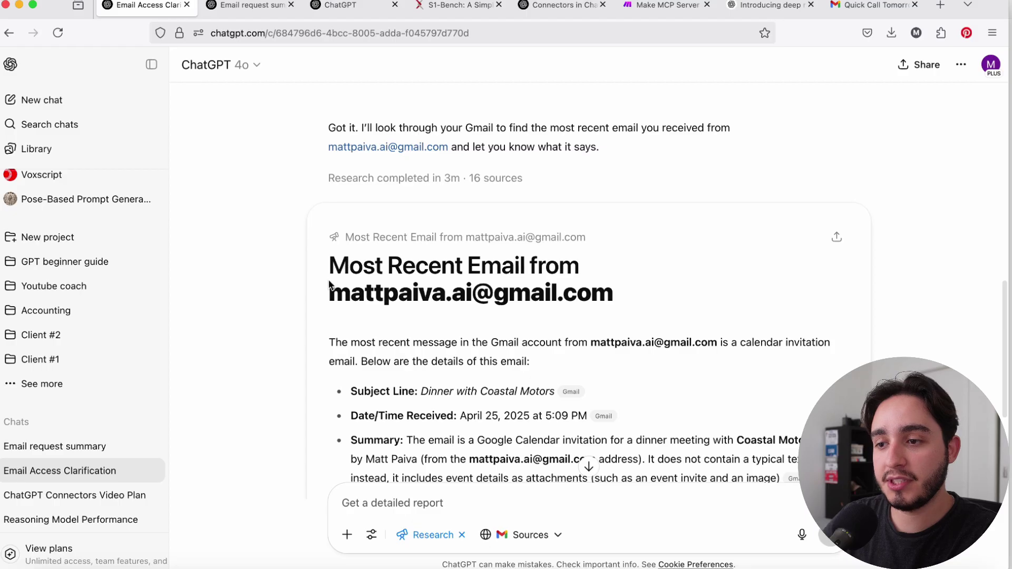
{"action": "left_click_drag", "start_coordinate": [329, 289], "coordinate": [638, 298]}
{"action": "scroll", "coordinate": [471, 362], "scroll_direction": "down", "scroll_amount": 2}
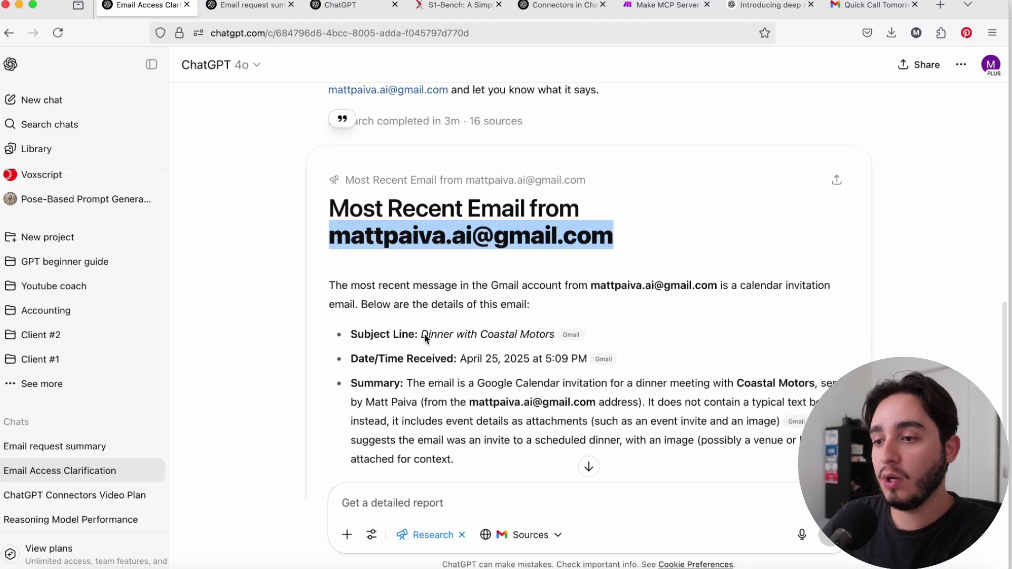
{"action": "left_click_drag", "start_coordinate": [422, 338], "coordinate": [547, 339]}
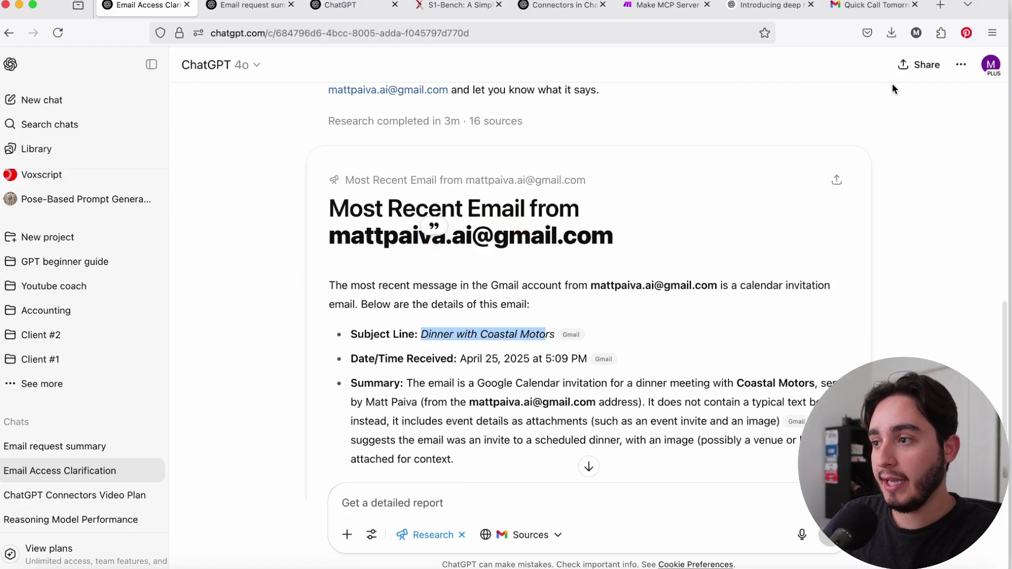
{"action": "left_click", "coordinate": [865, 14]}
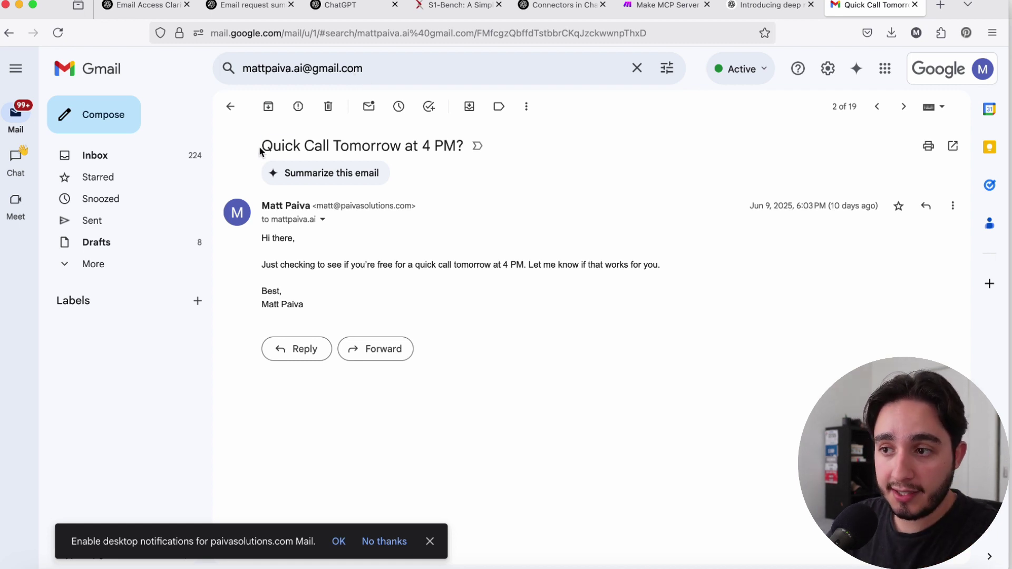
Select the real email's subject 'Quick Call Tomorrow at 4 PM?' to compare with the report
{"action": "left_click_drag", "start_coordinate": [263, 146], "coordinate": [525, 148]}
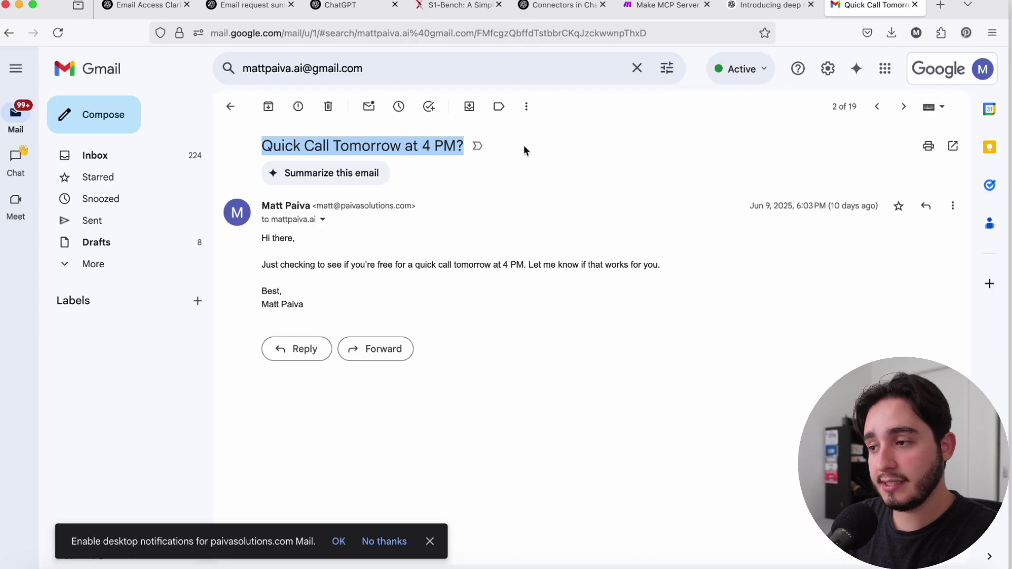
{"action": "left_click", "coordinate": [524, 150]}
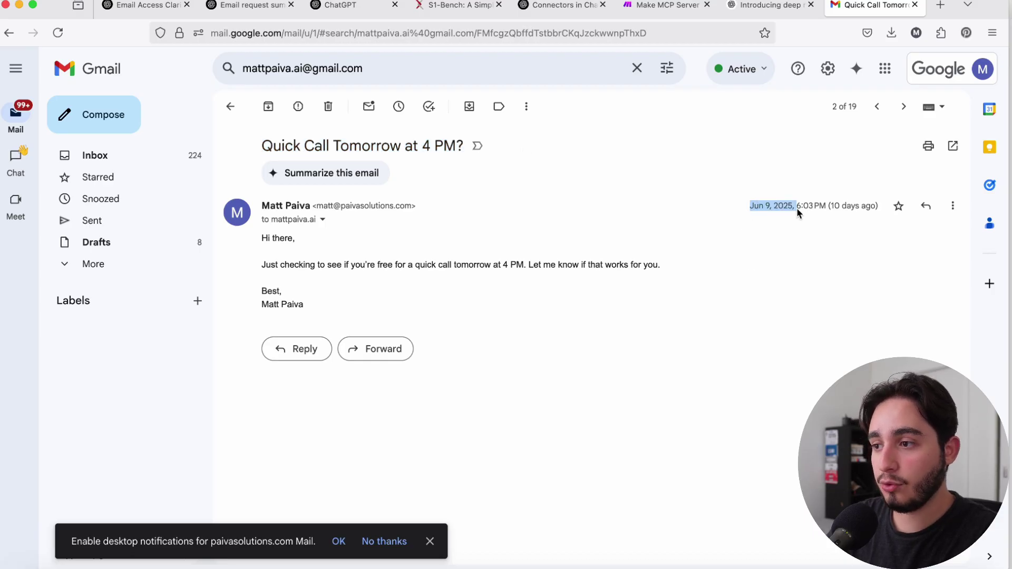
Note the first report's April 25, 2025 date, then mark the other report's subject 'Fwd: what is your return policy?'
{"action": "left_click", "coordinate": [142, 5]}
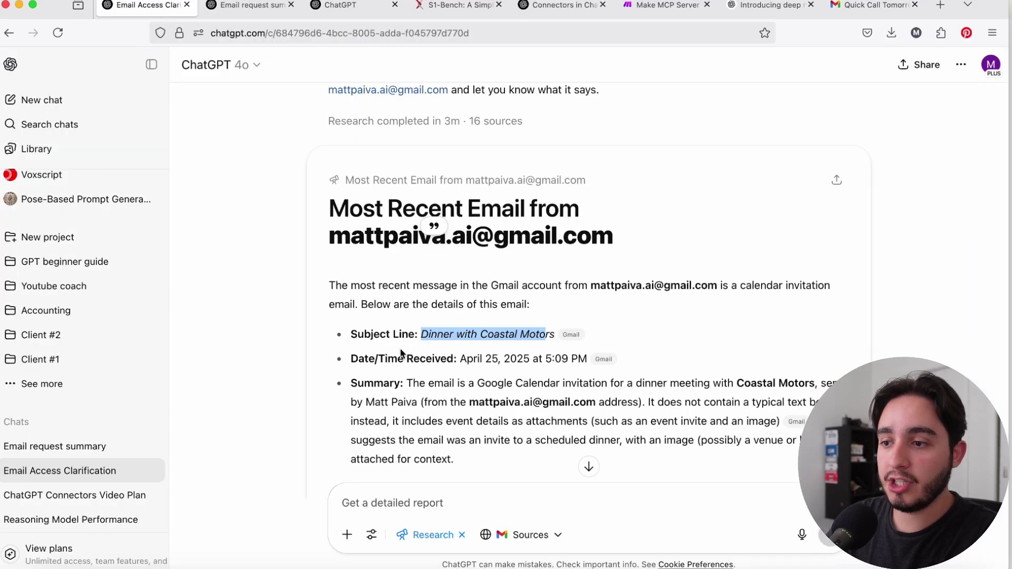
{"action": "left_click_drag", "start_coordinate": [465, 364], "coordinate": [522, 361]}
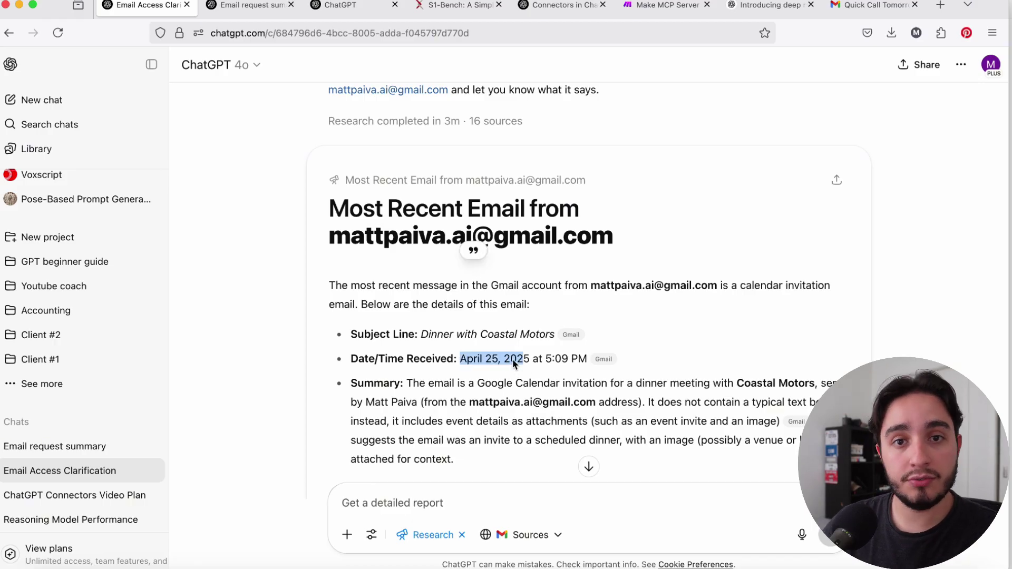
{"action": "left_click", "coordinate": [234, 11]}
{"action": "scroll", "coordinate": [423, 163], "scroll_direction": "down", "scroll_amount": 1}
{"action": "scroll", "coordinate": [423, 163], "scroll_direction": "up", "scroll_amount": 1}
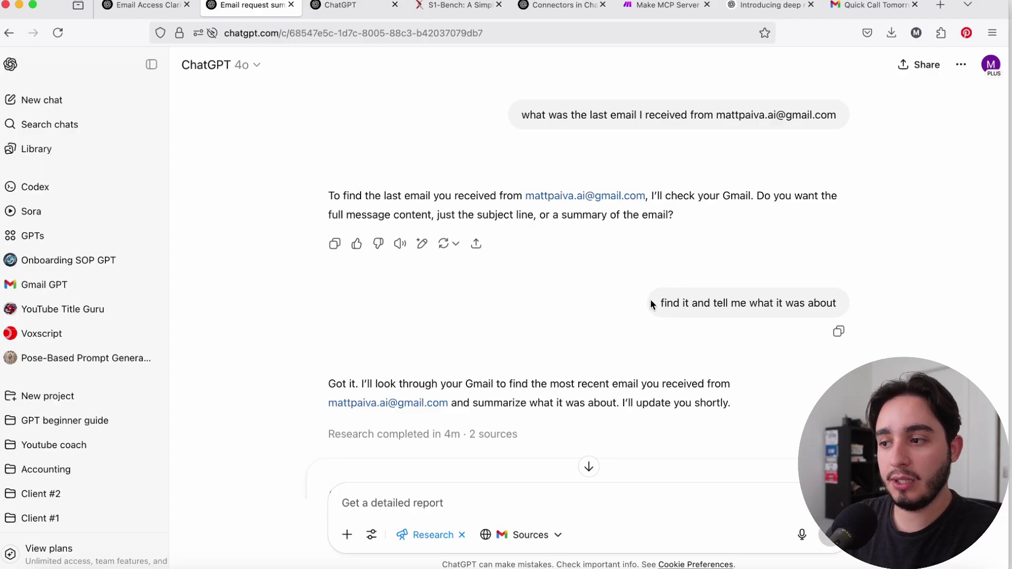
{"action": "scroll", "coordinate": [650, 299], "scroll_direction": "down", "scroll_amount": 5}
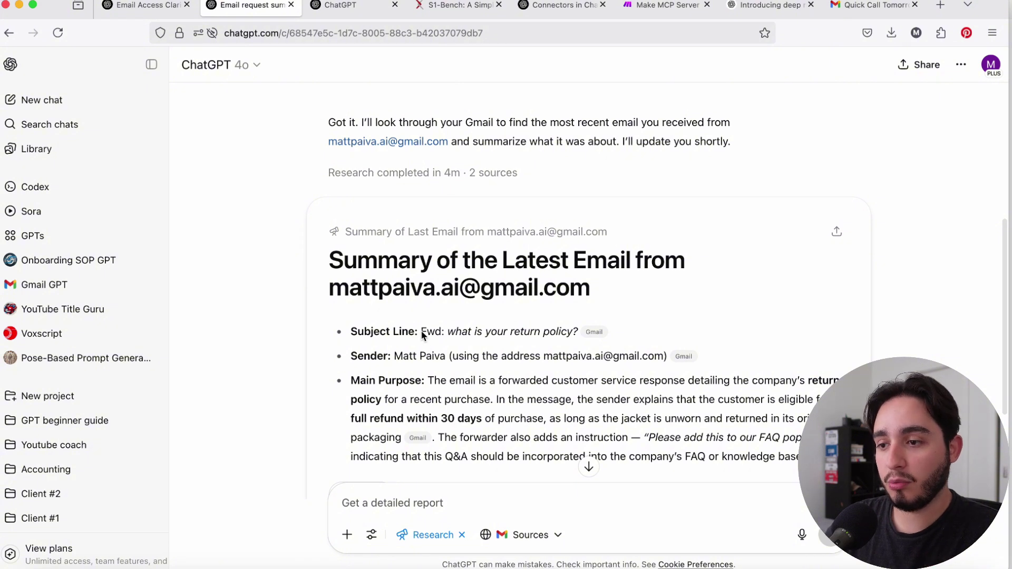
{"action": "left_click_drag", "start_coordinate": [421, 330], "coordinate": [578, 340]}
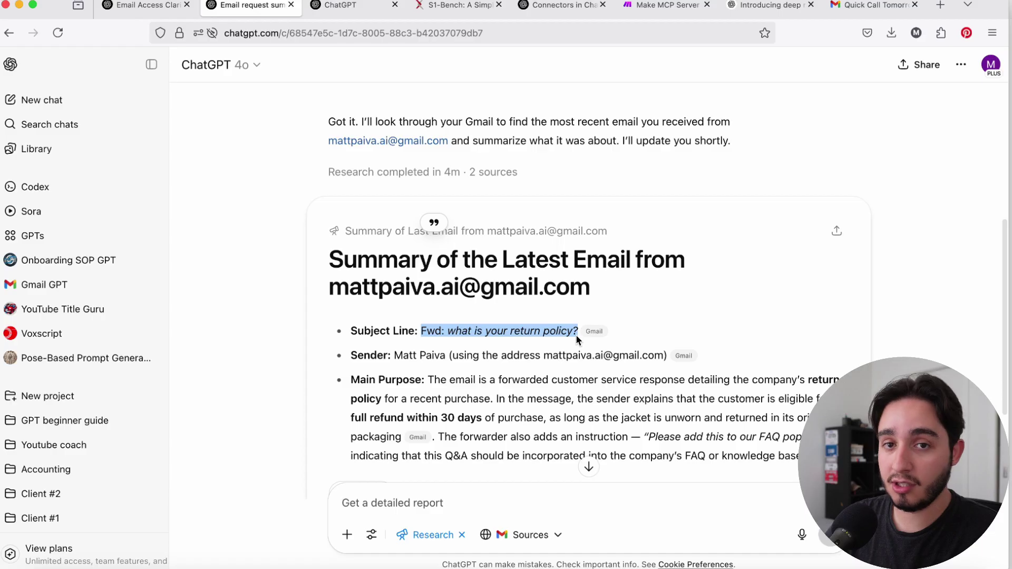
{"action": "scroll", "coordinate": [497, 154], "scroll_direction": "up", "scroll_amount": 5}
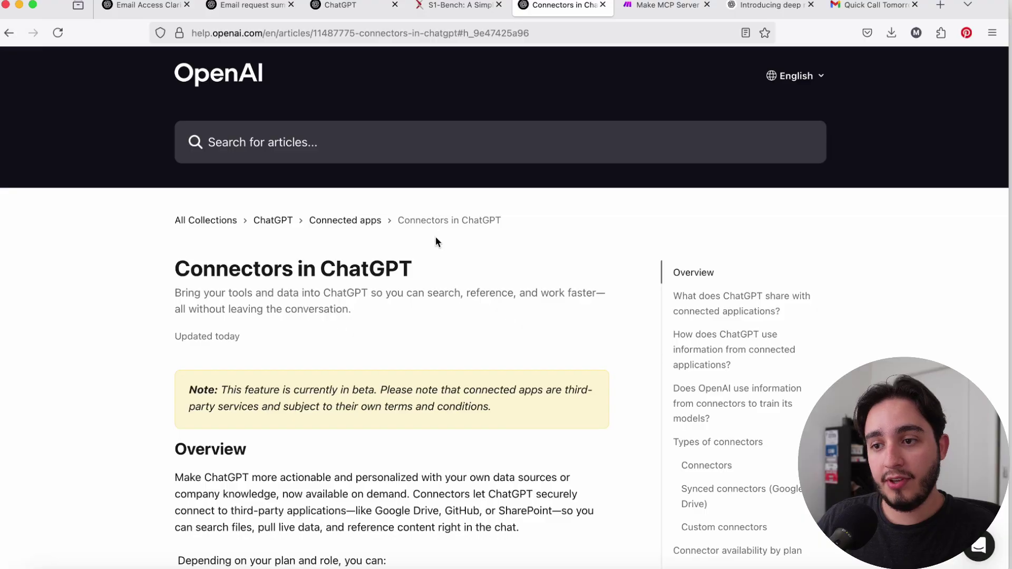
Scroll to the Deep research connectors section and select the Great use-case examples list
{"action": "scroll", "coordinate": [436, 239], "scroll_direction": "down", "scroll_amount": 5}
{"action": "scroll", "coordinate": [436, 239], "scroll_direction": "down", "scroll_amount": 10}
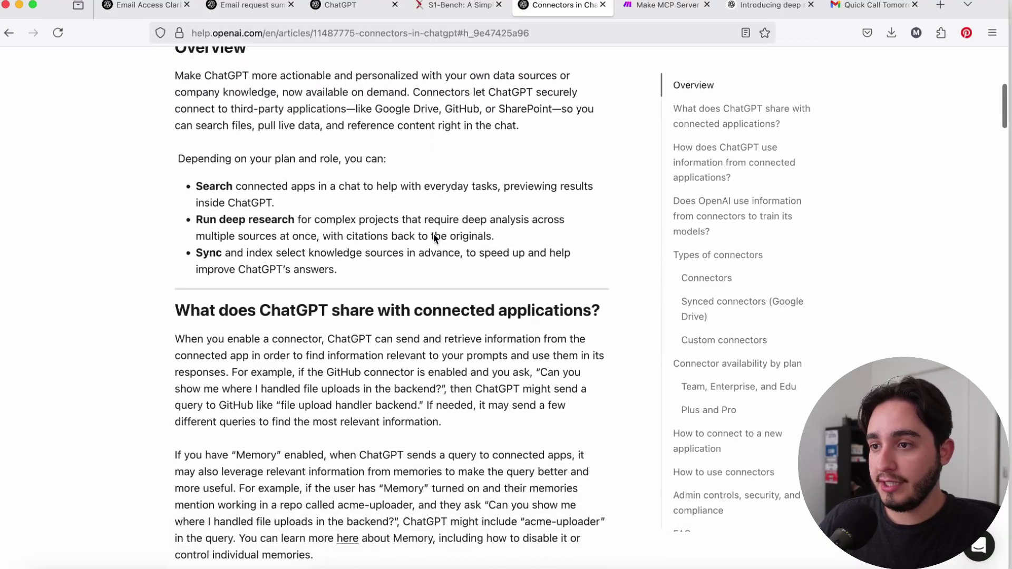
{"action": "scroll", "coordinate": [434, 233], "scroll_direction": "down", "scroll_amount": 11}
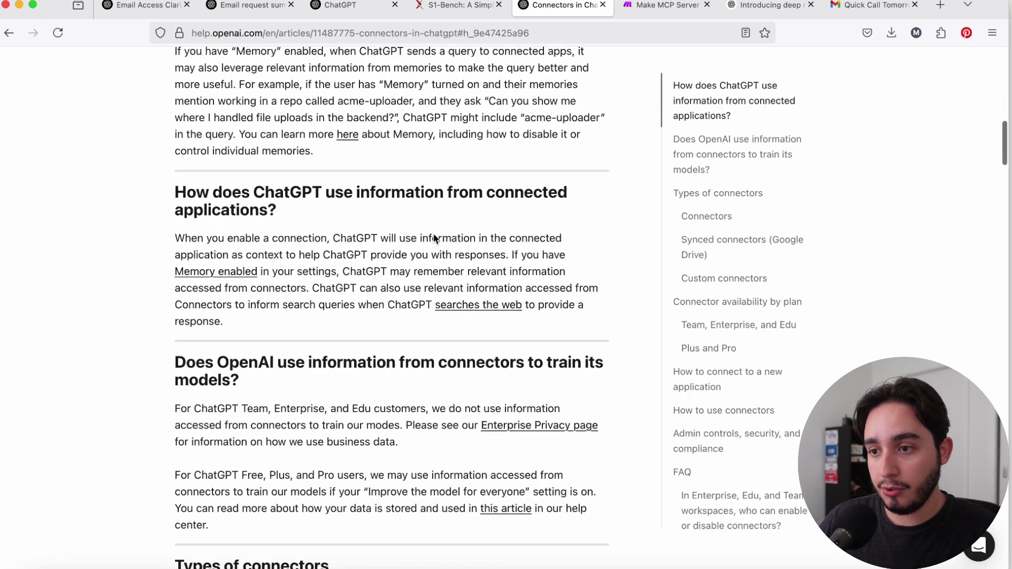
{"action": "scroll", "coordinate": [433, 237], "scroll_direction": "down", "scroll_amount": 9}
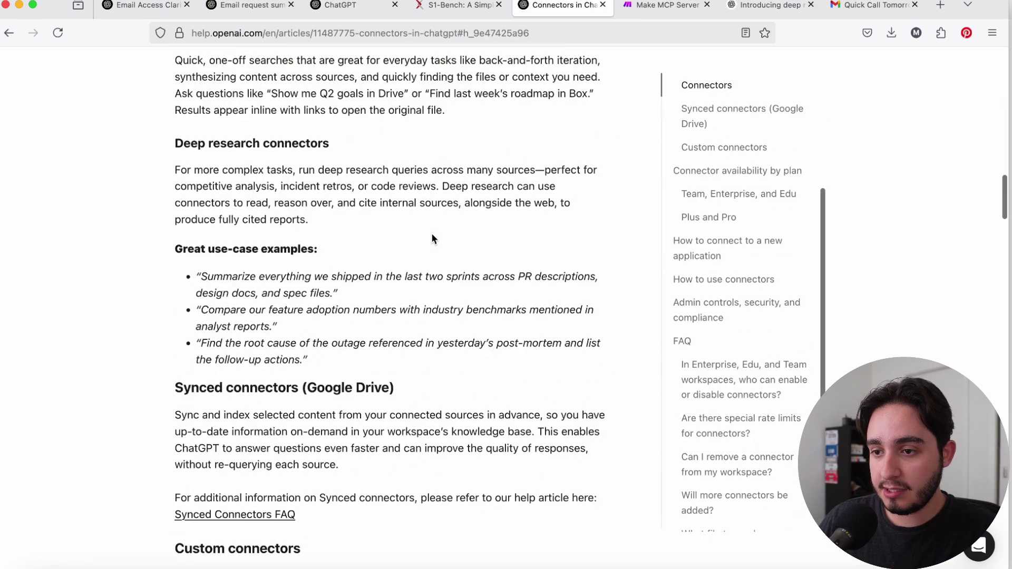
{"action": "left_click_drag", "start_coordinate": [319, 359], "coordinate": [168, 255]}
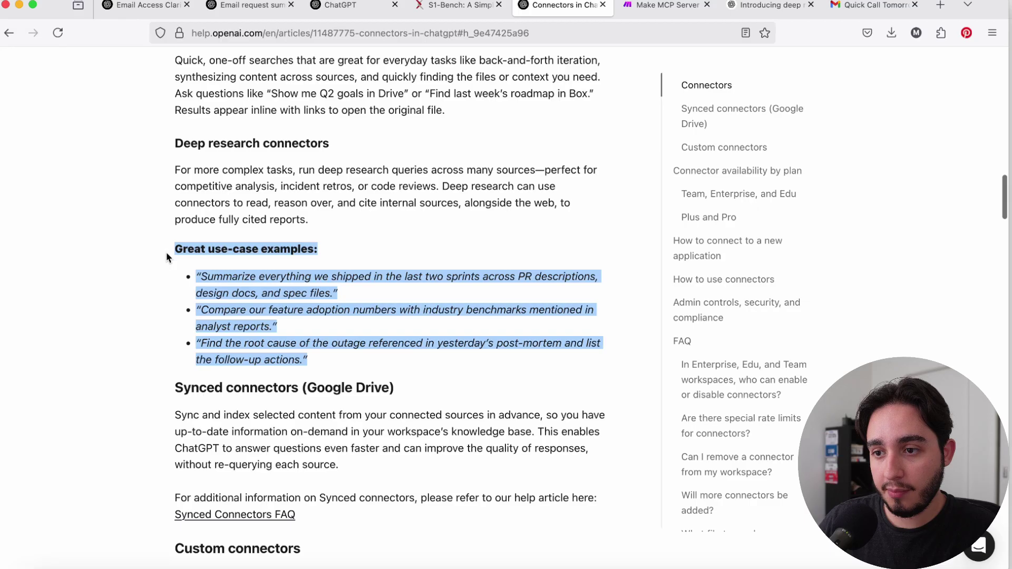
{"action": "left_click", "coordinate": [205, 280]}
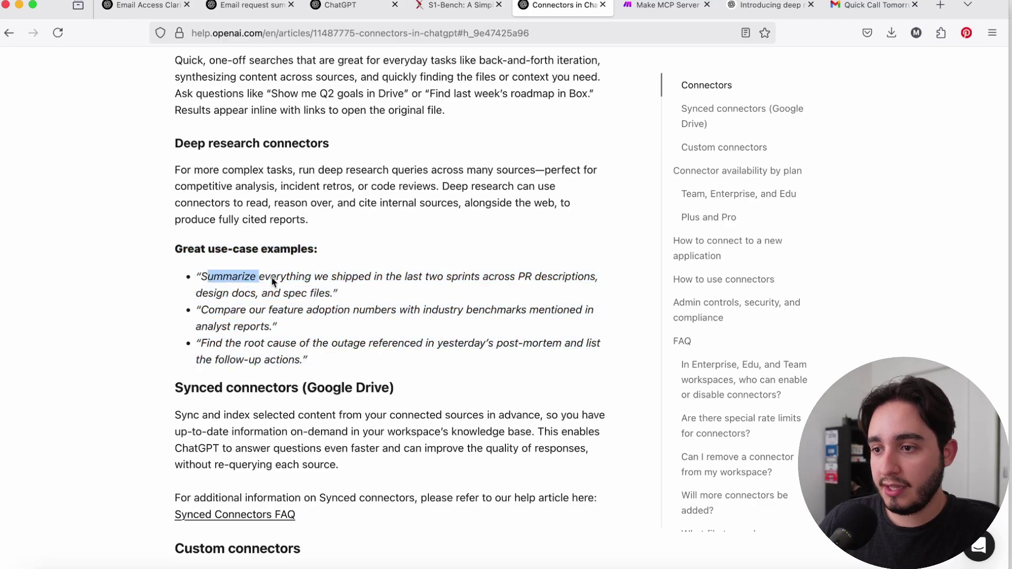
Highlight the use-case examples in turn: the sprint-summary example, then the second and third
{"action": "left_click_drag", "start_coordinate": [318, 285], "coordinate": [510, 289]}
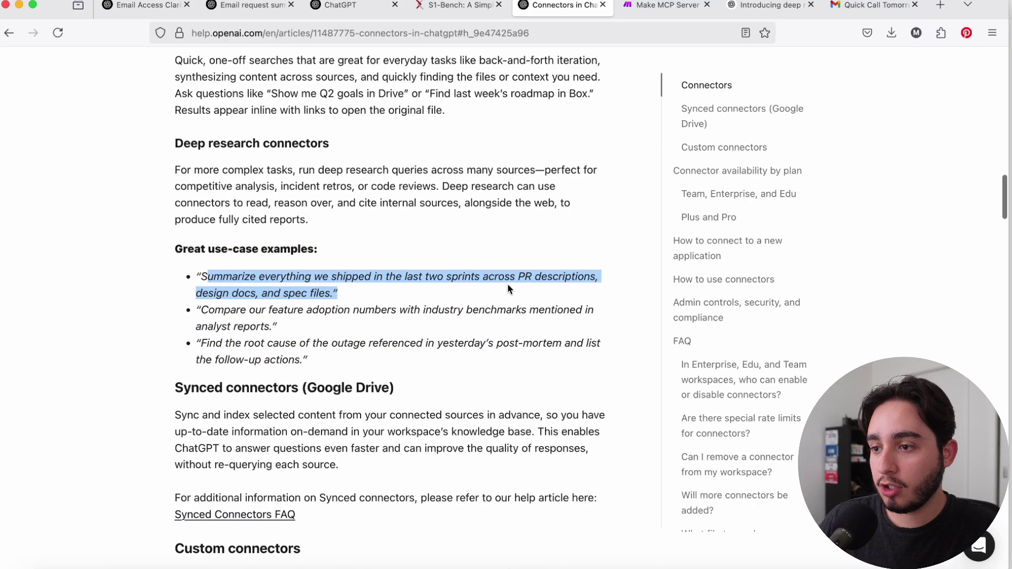
{"action": "scroll", "coordinate": [509, 289], "scroll_direction": "down", "scroll_amount": 1}
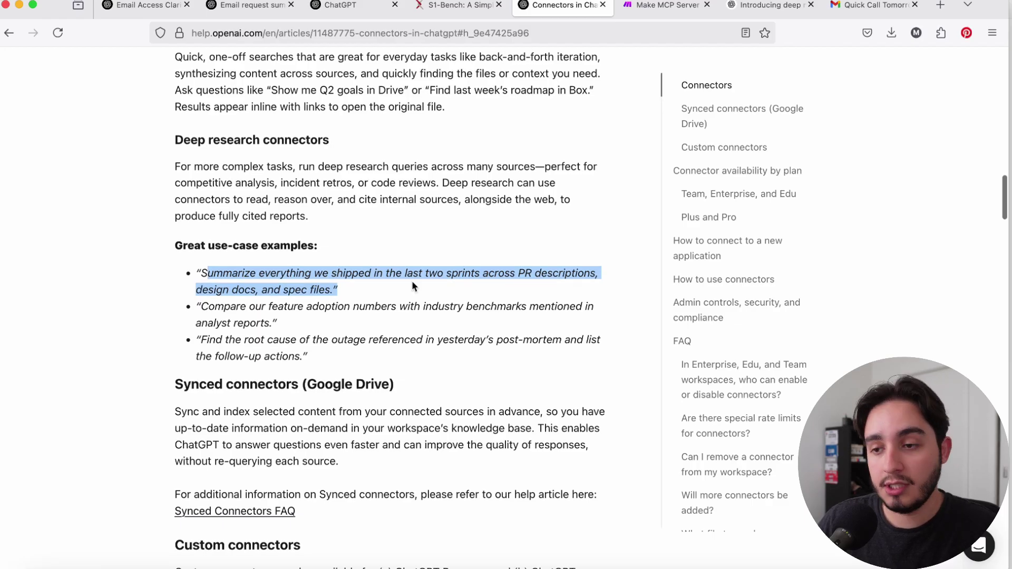
{"action": "left_click", "coordinate": [226, 312]}
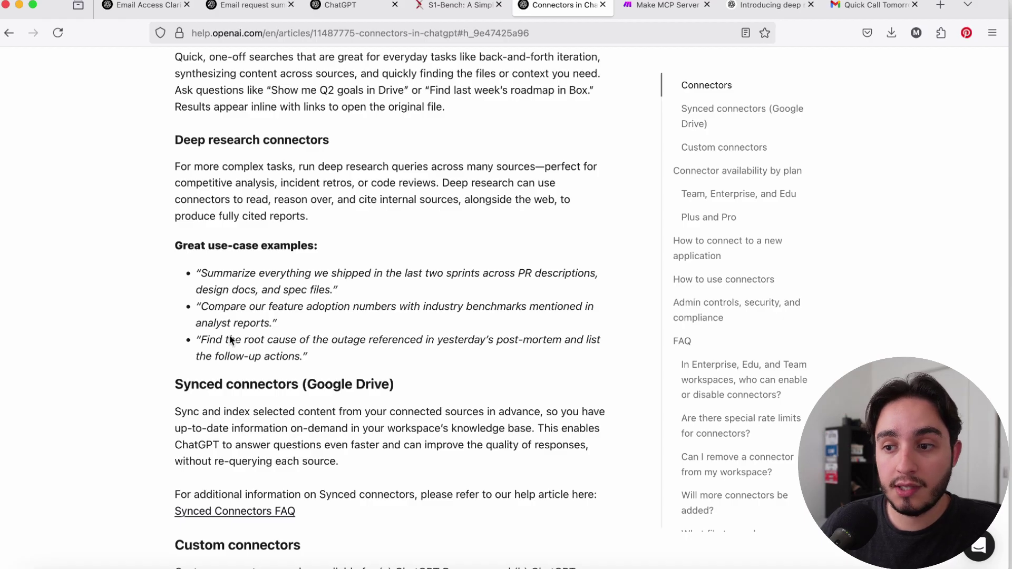
{"action": "scroll", "coordinate": [216, 343], "scroll_direction": "up", "scroll_amount": 1}
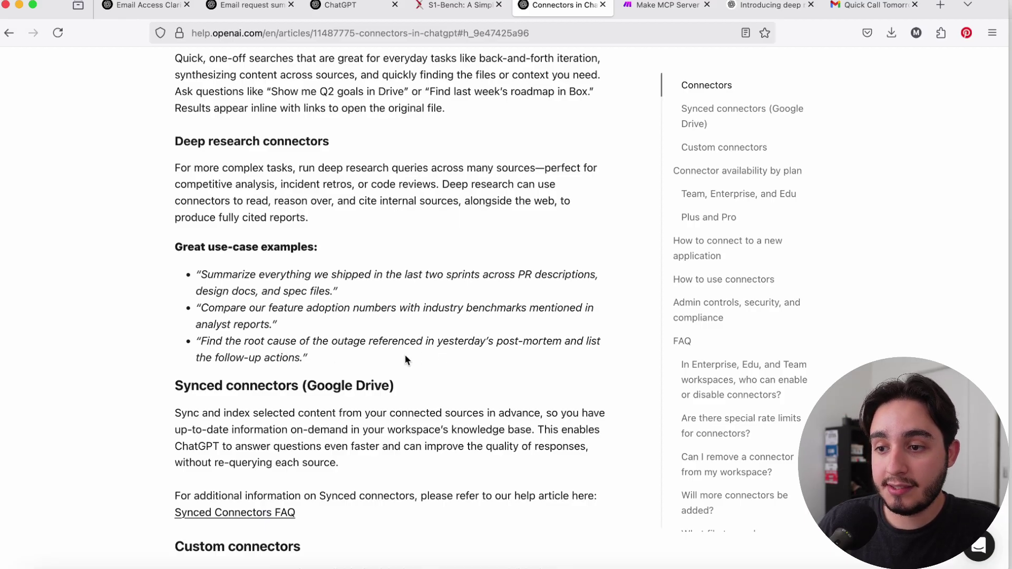
{"action": "left_click_drag", "start_coordinate": [352, 359], "coordinate": [239, 295]}
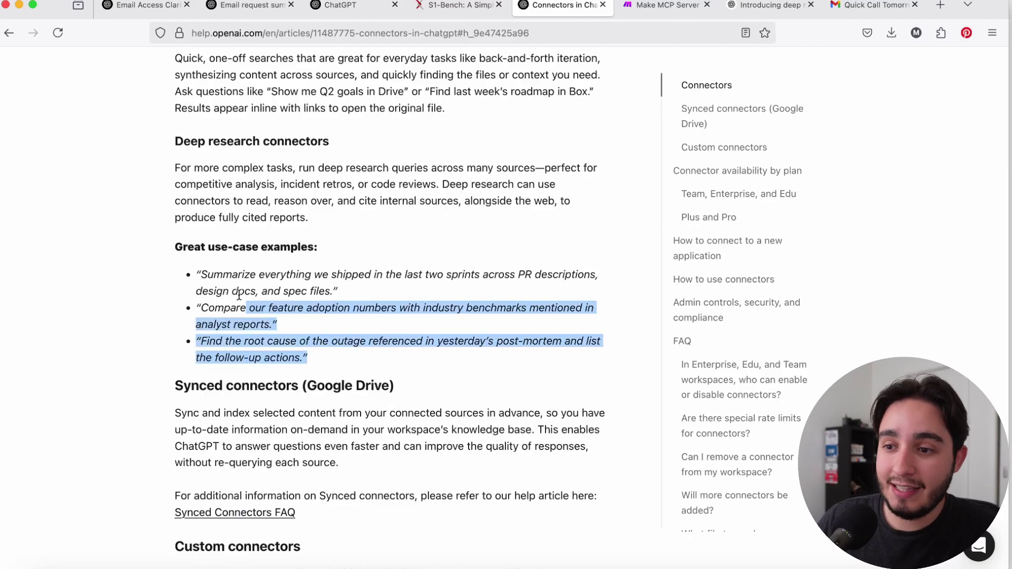